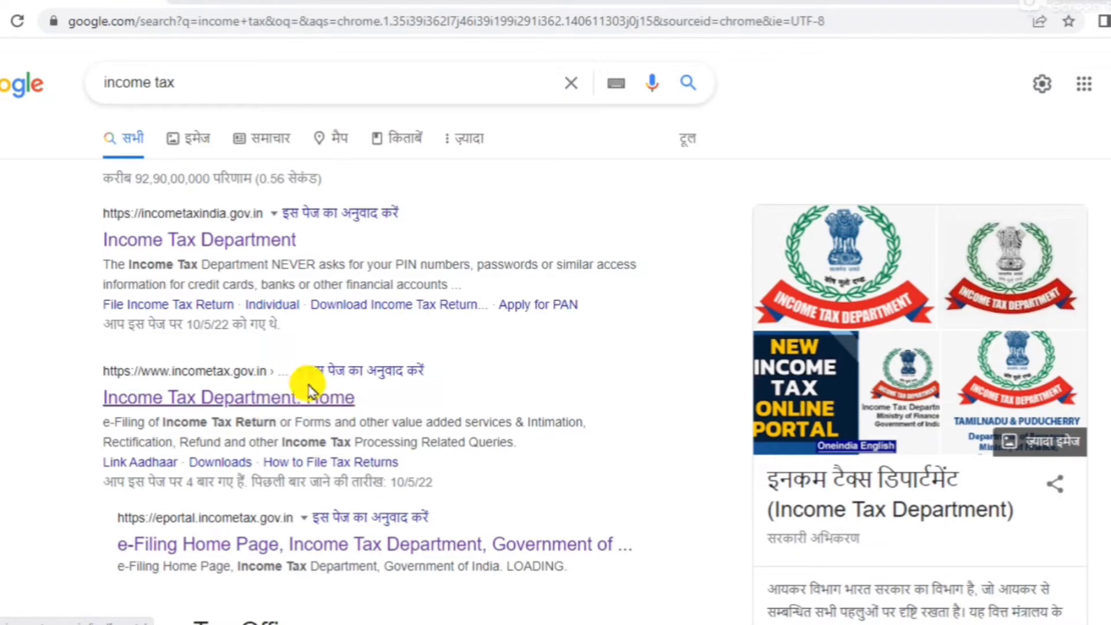
Open the 'Income Tax Department: Home' result and browse the portal's Quick Links list
left_click(266, 400)
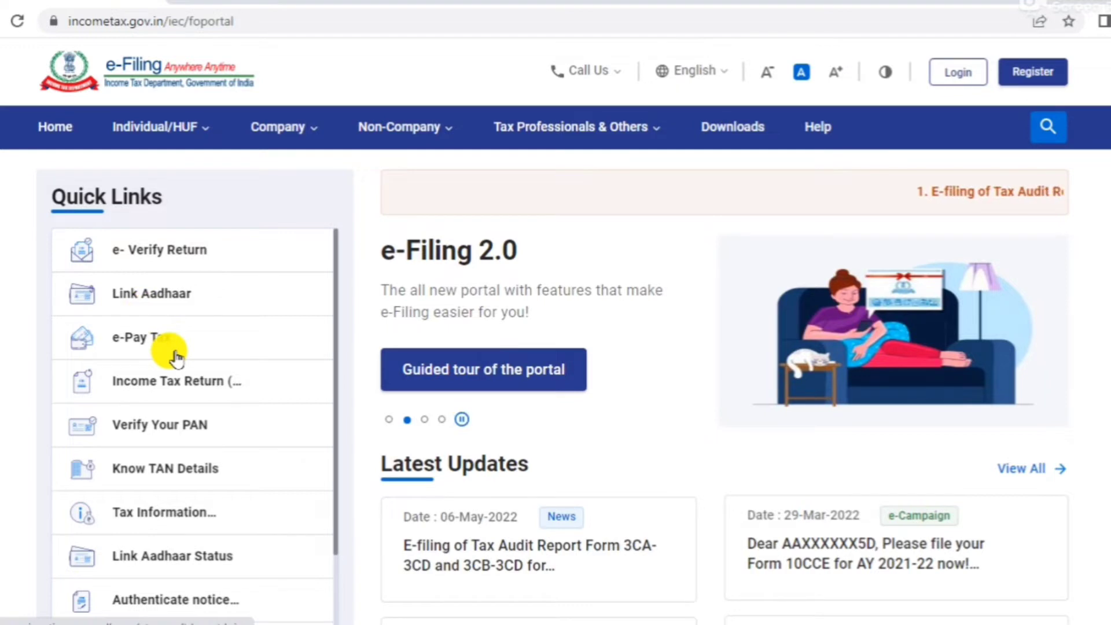
scroll(177, 359, "down", 2)
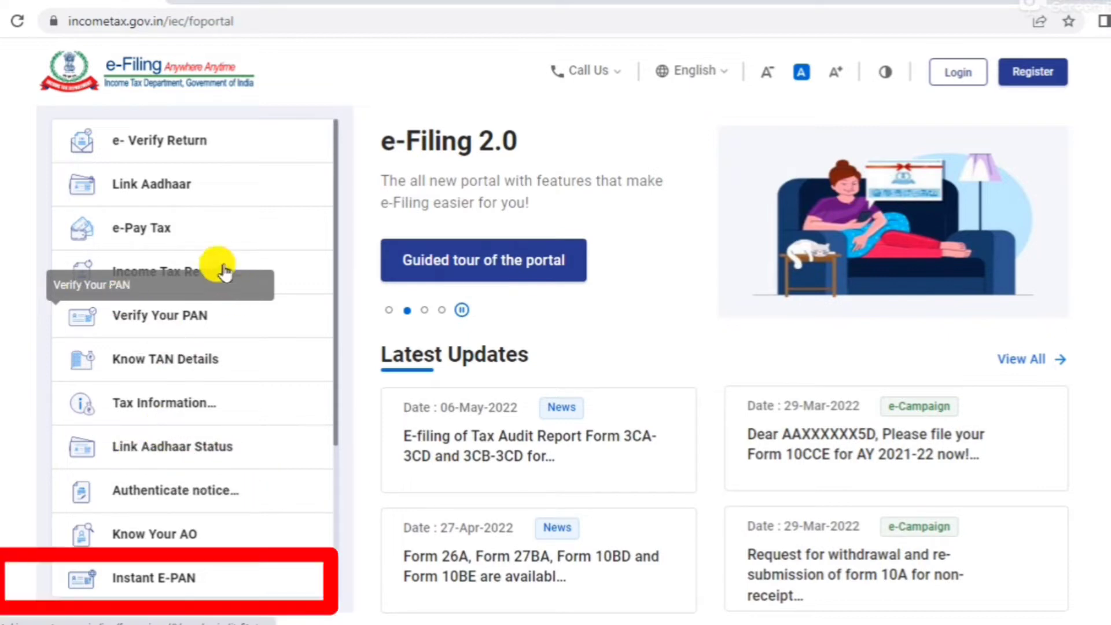
Start an Instant E-PAN application from Quick Links and reach the Get New e-PAN form
left_click(145, 584)
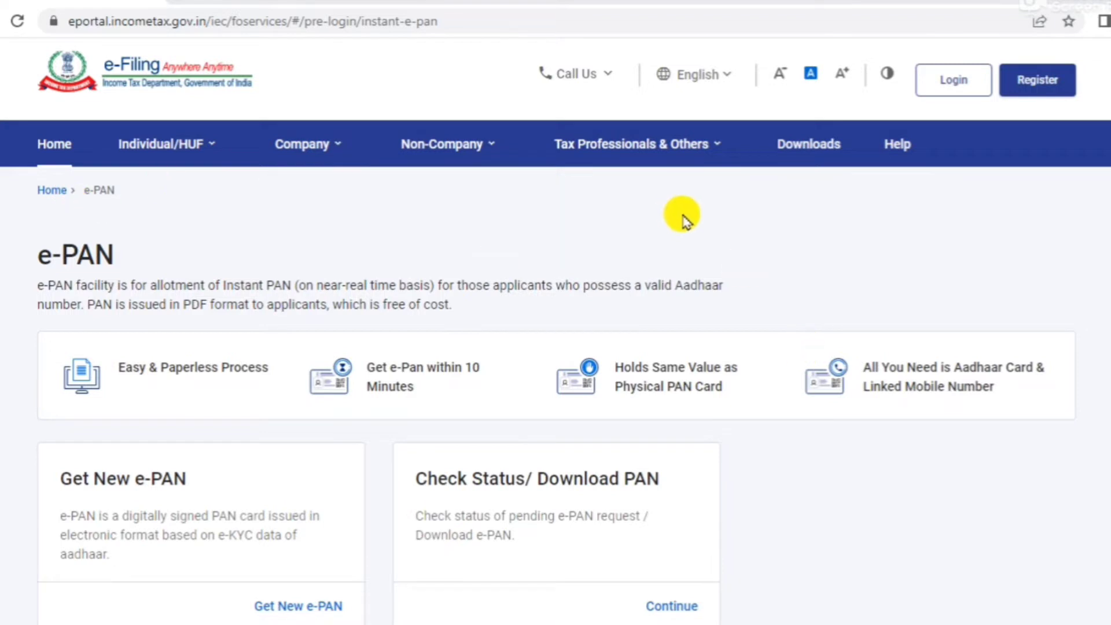
scroll(683, 220, "down", 1)
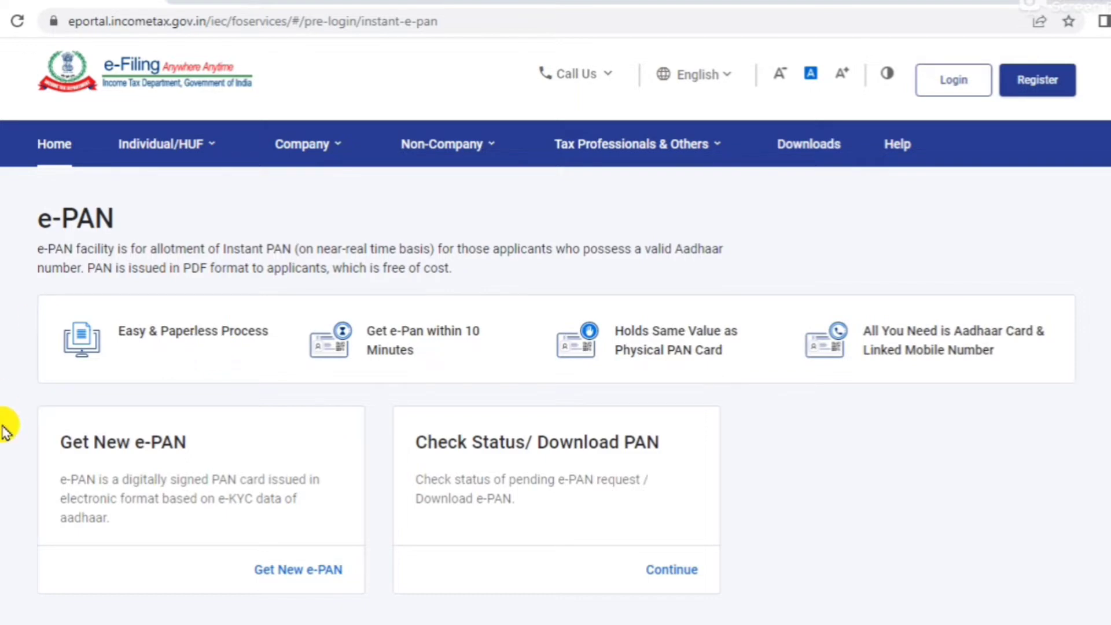
scroll(5, 432, "down", 1)
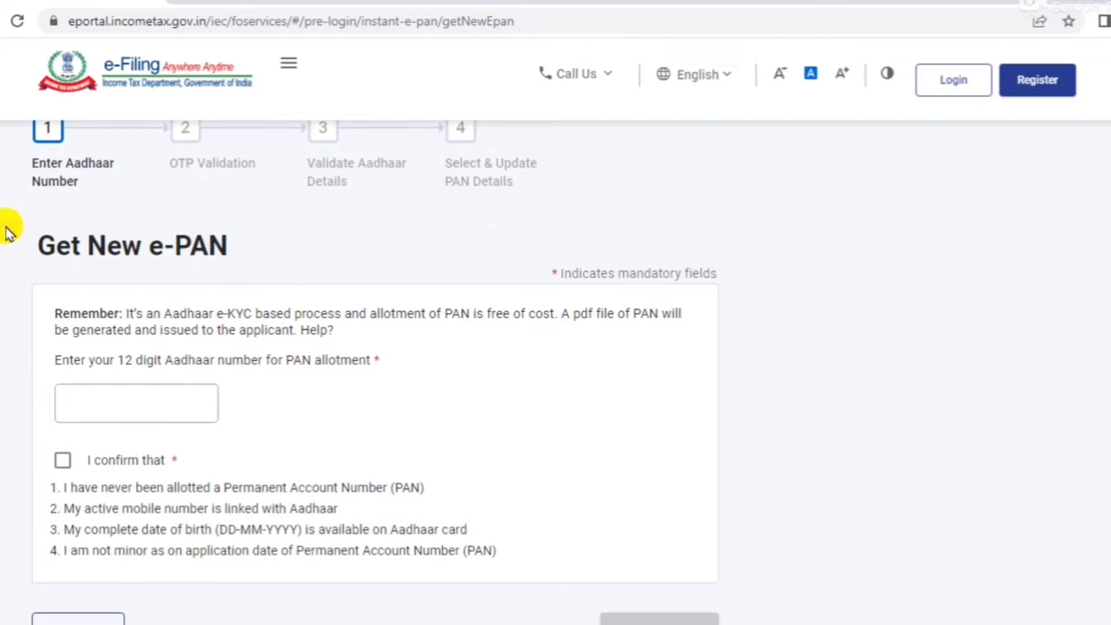
Enter the 12-digit Aadhaar number and tick the 'I confirm that' eligibility checkbox
scroll(7, 228, "down", 1)
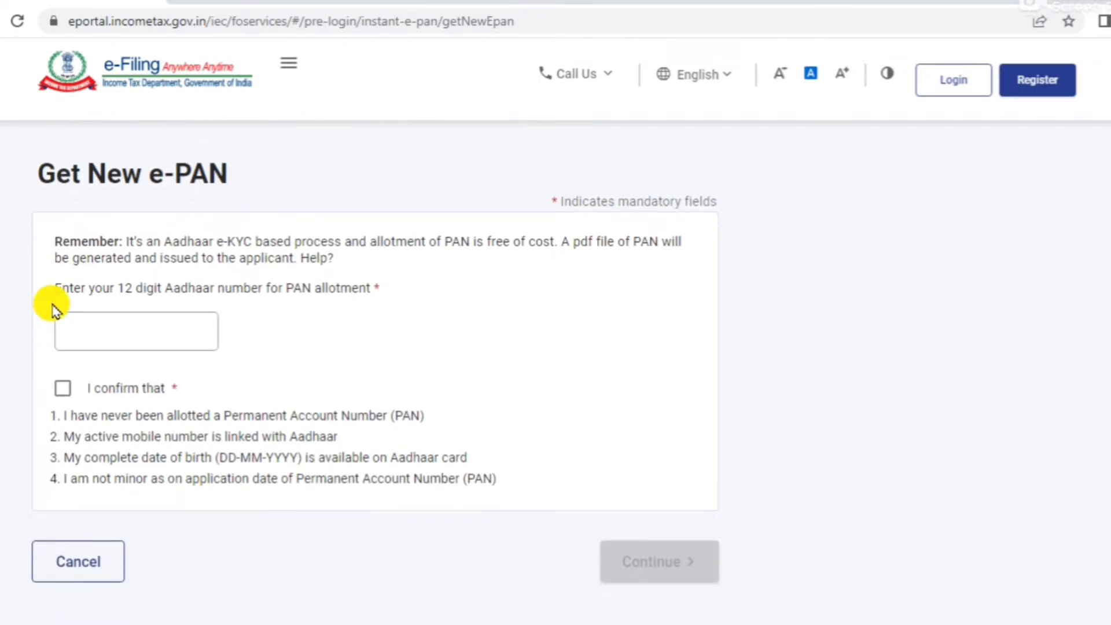
left_click(84, 331)
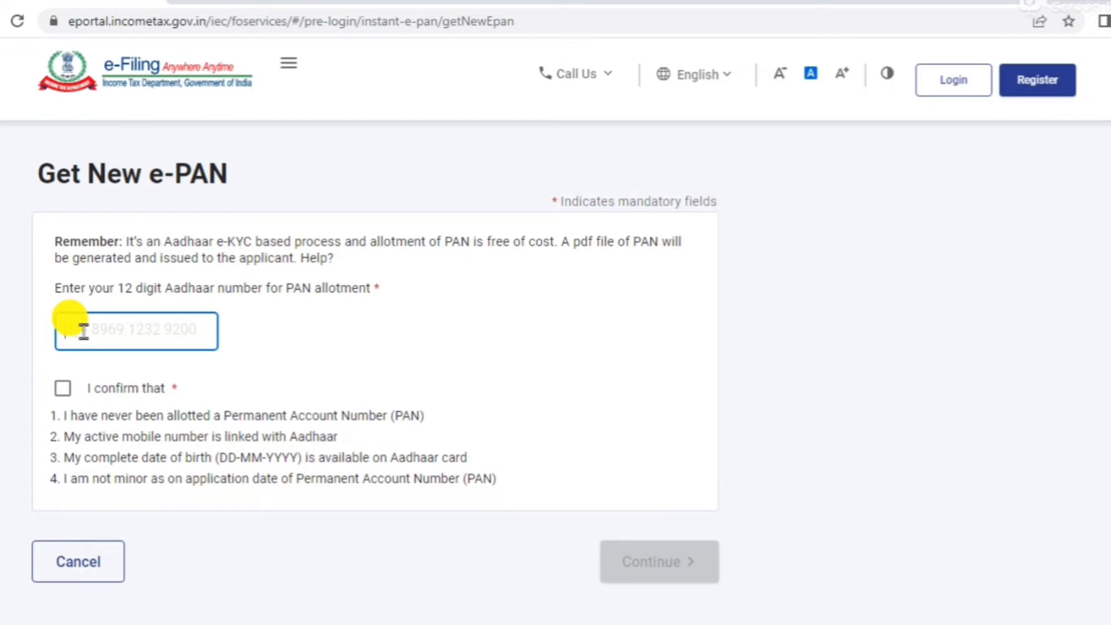
type("75")
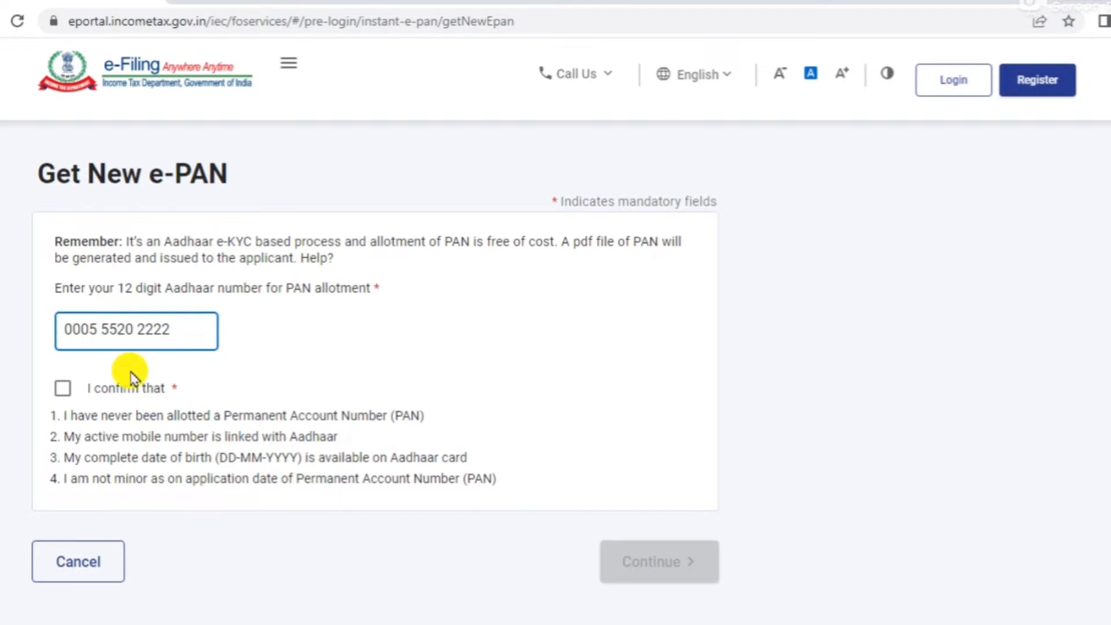
left_click(61, 393)
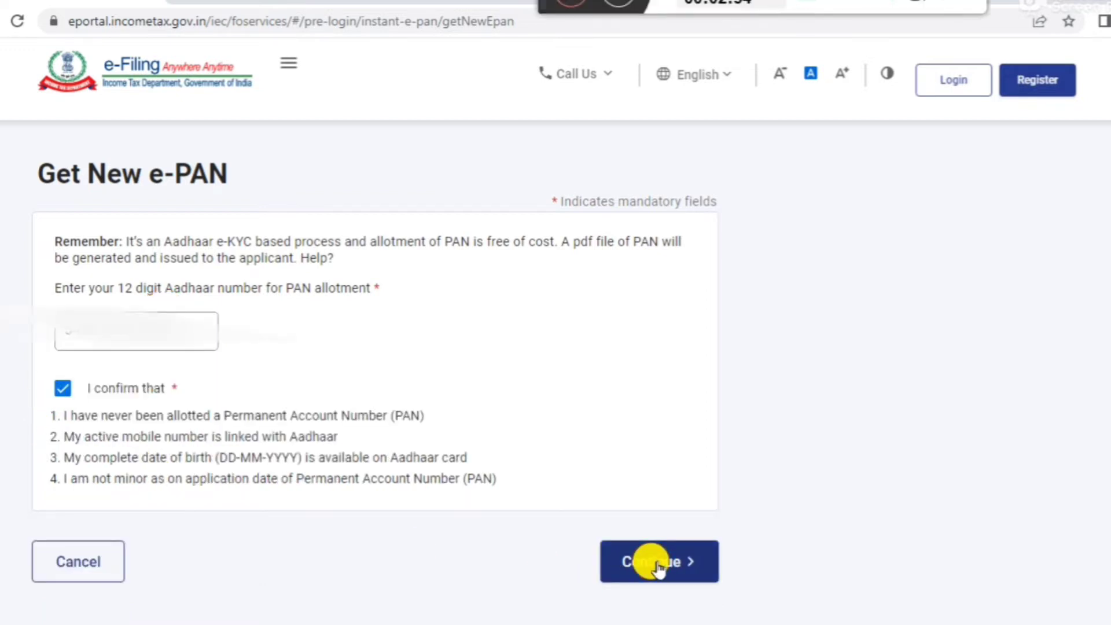
Continue to the consent declaration, read it through and tick 'I have read the consent terms and agree'
left_click(659, 565)
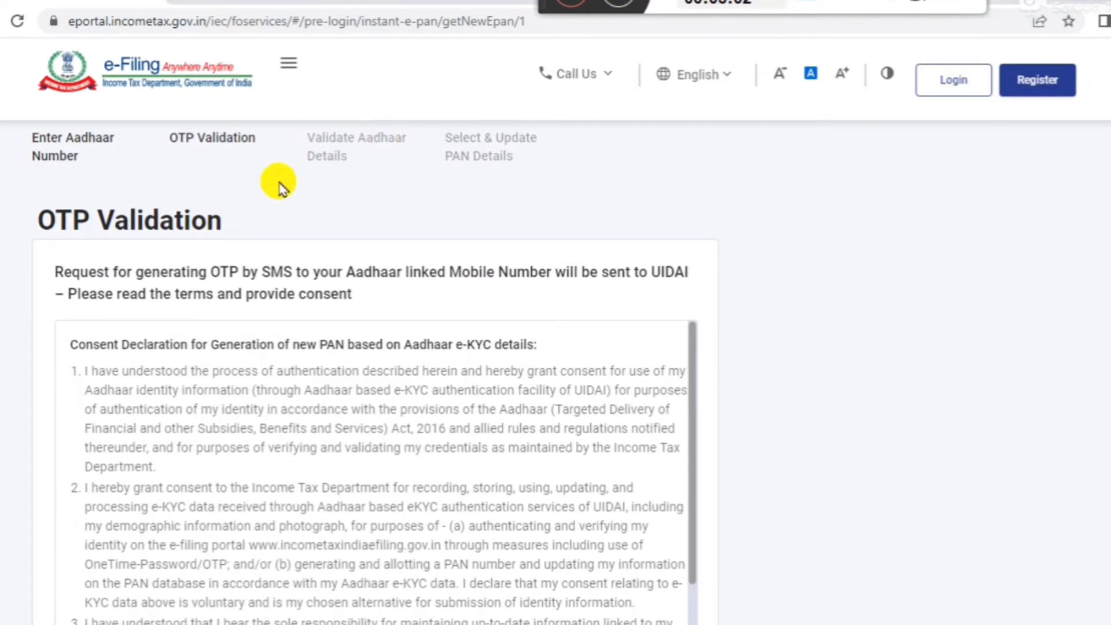
scroll(280, 188, "down", 1)
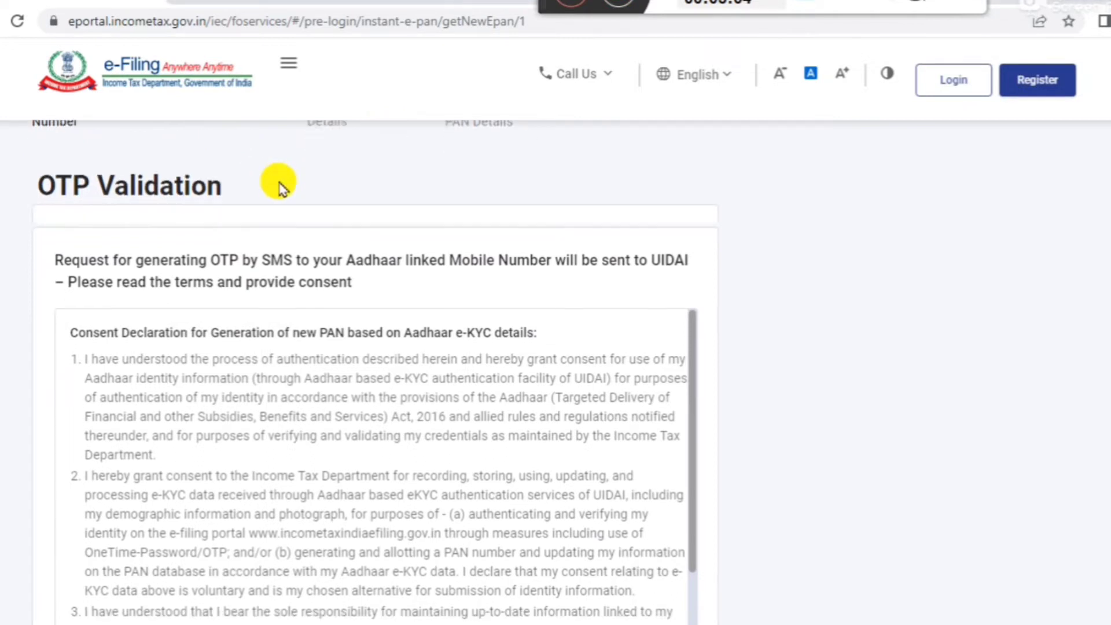
scroll(280, 189, "down", 3)
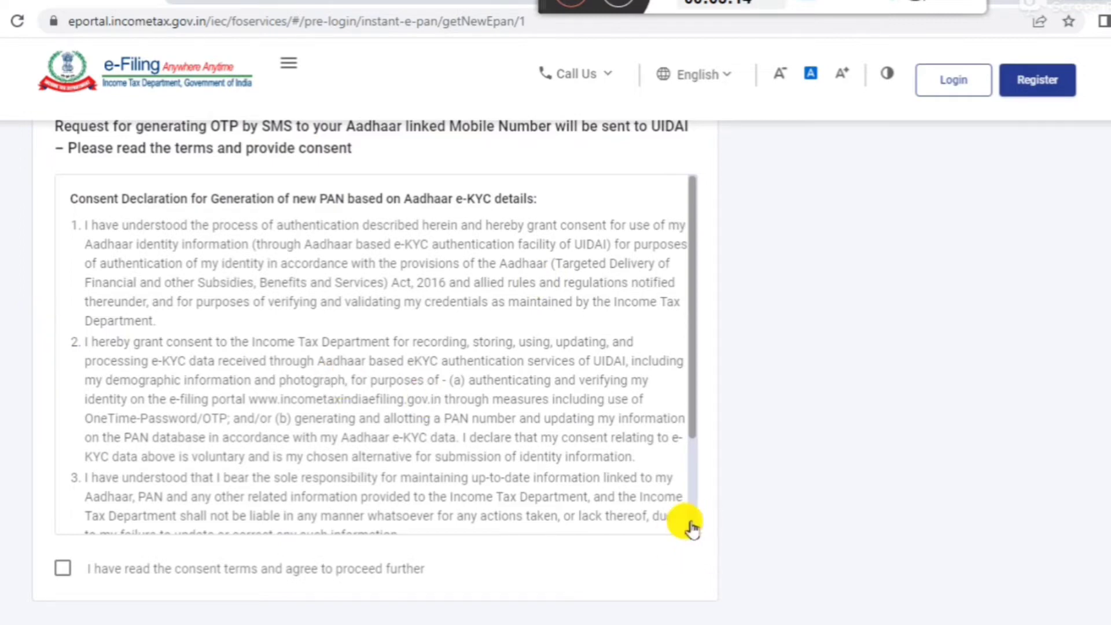
scroll(690, 510, "down", 3)
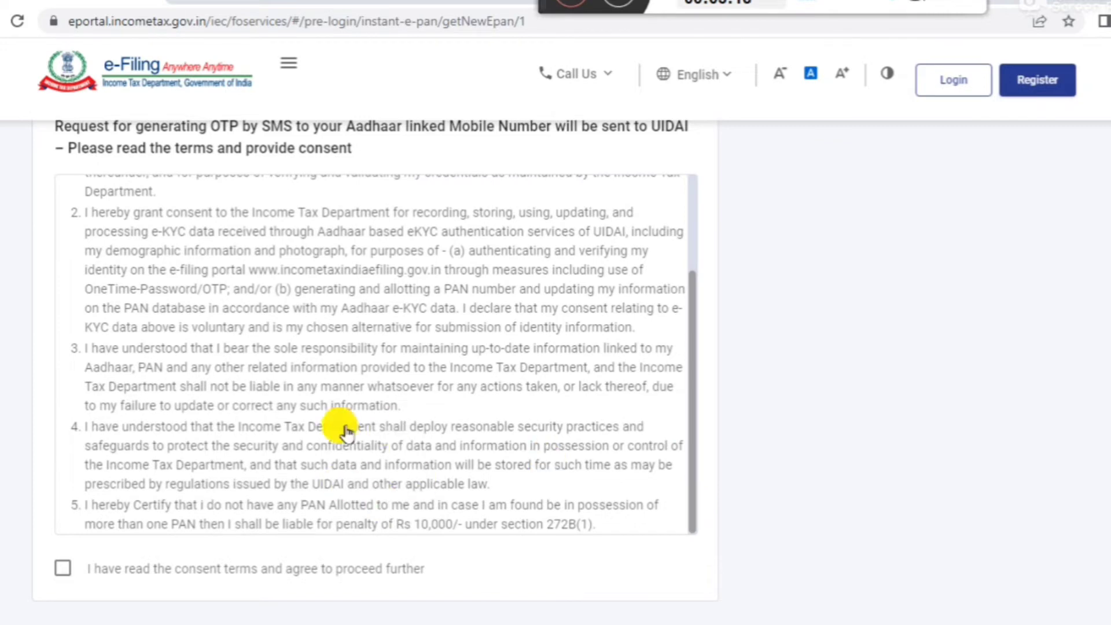
scroll(346, 431, "down", 3)
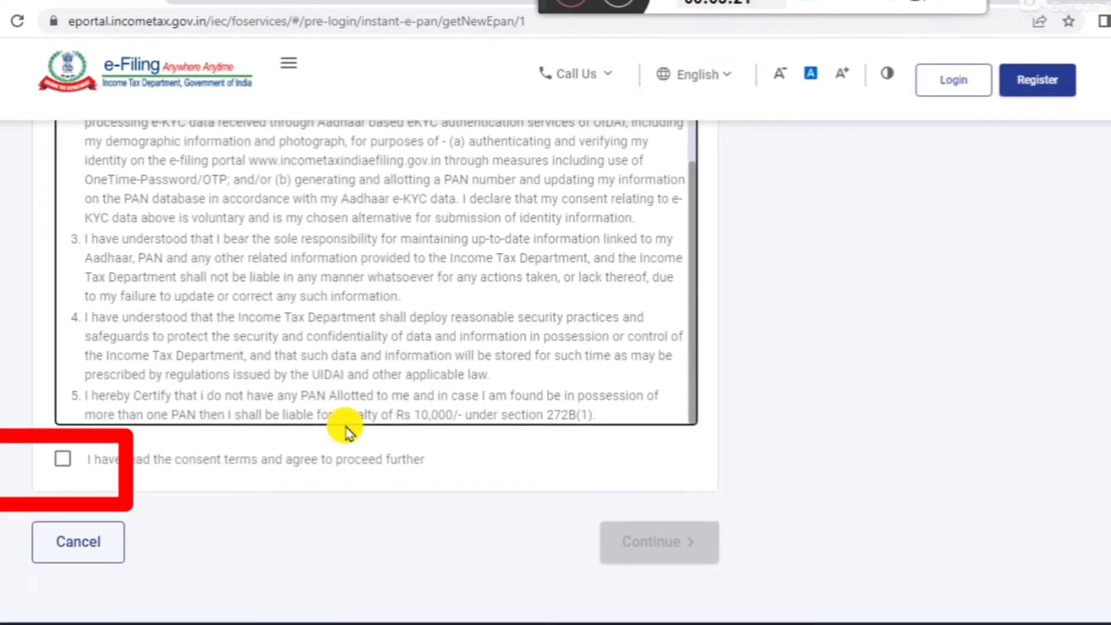
left_click(62, 461)
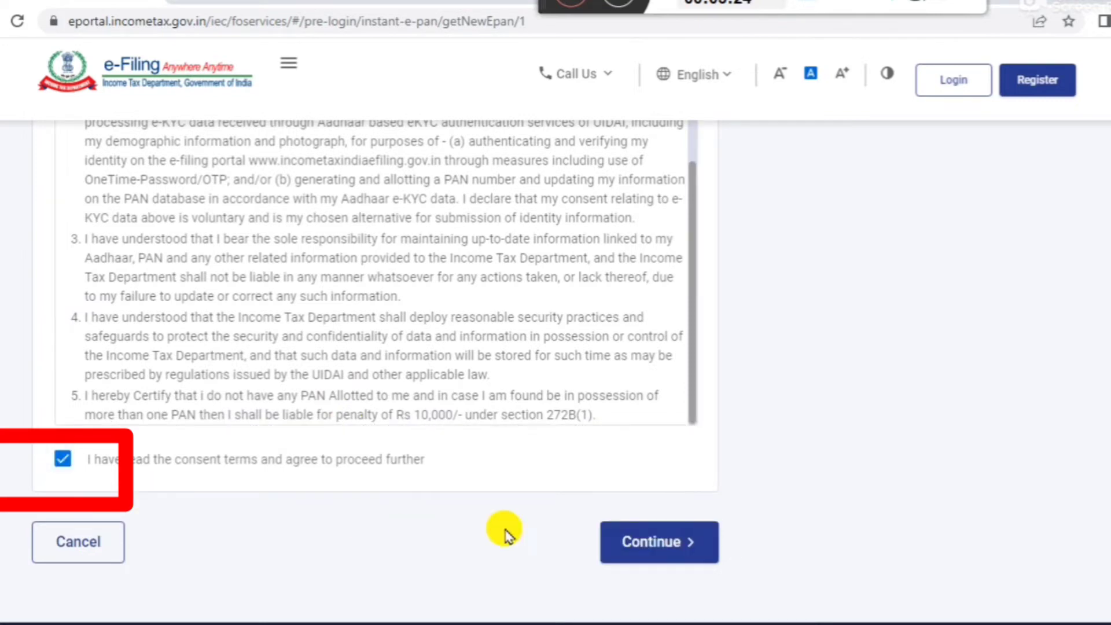
Validate the Aadhaar OTP, agreeing to UIDAI validation, to load the e-KYC personal details
left_click(666, 540)
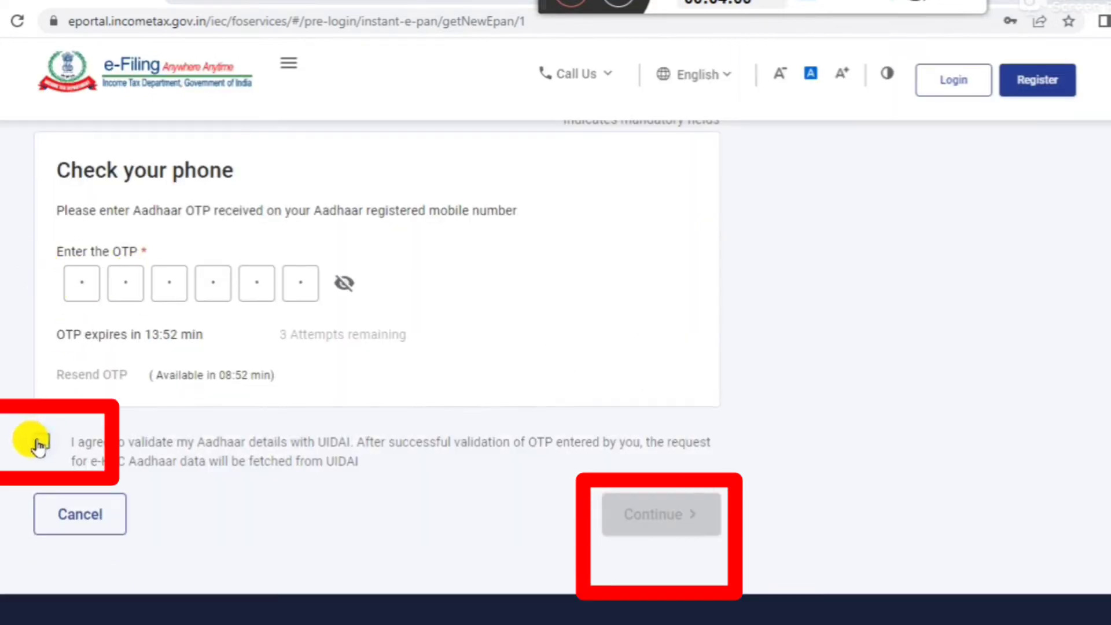
left_click(39, 444)
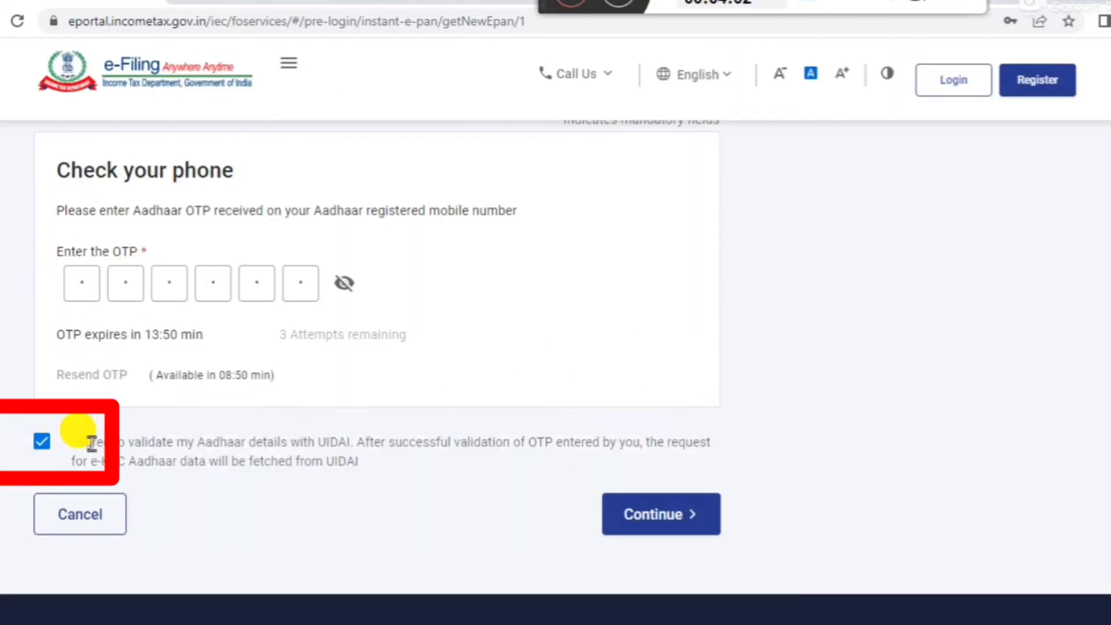
left_click(645, 514)
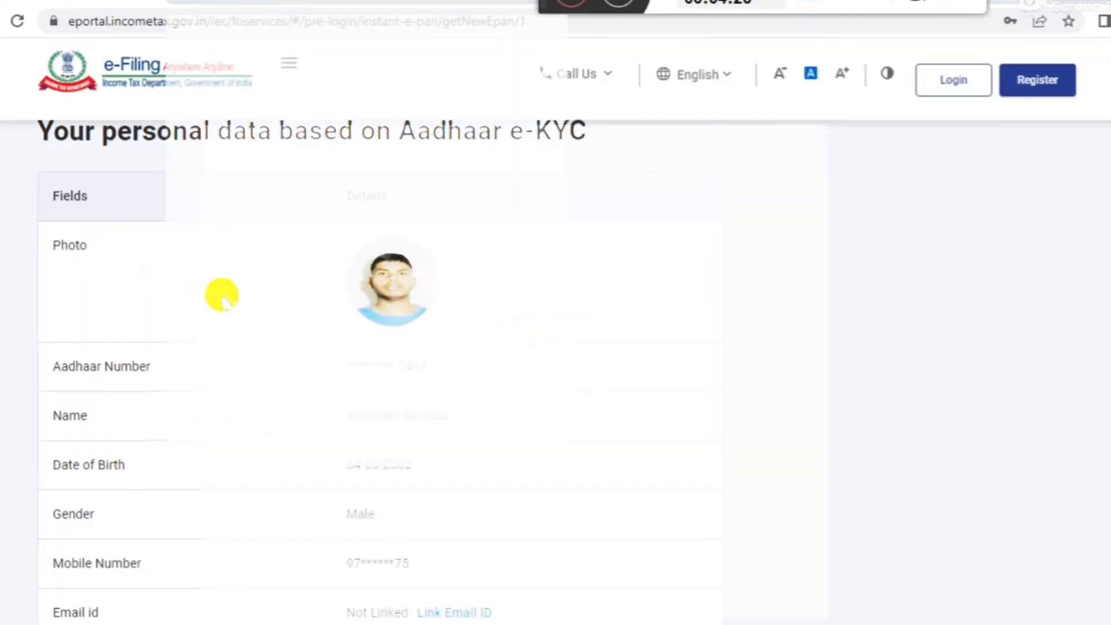
Review the Aadhaar-based personal details, tick 'I accept that' and continue
scroll(221, 293, "down", 1)
scroll(221, 293, "down", 1)
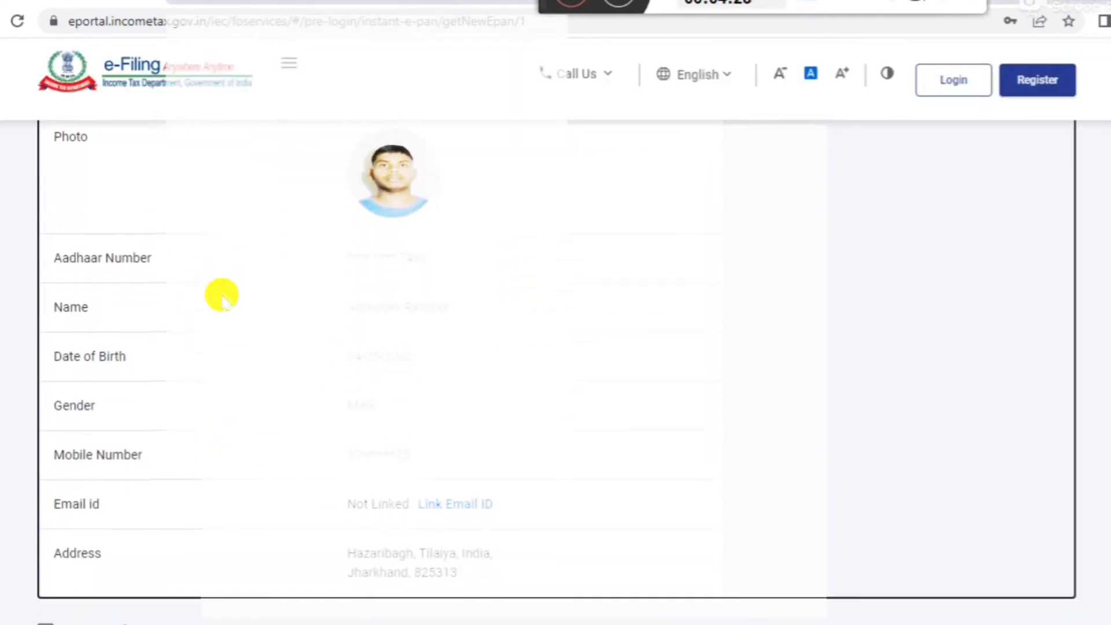
scroll(272, 291, "down", 1)
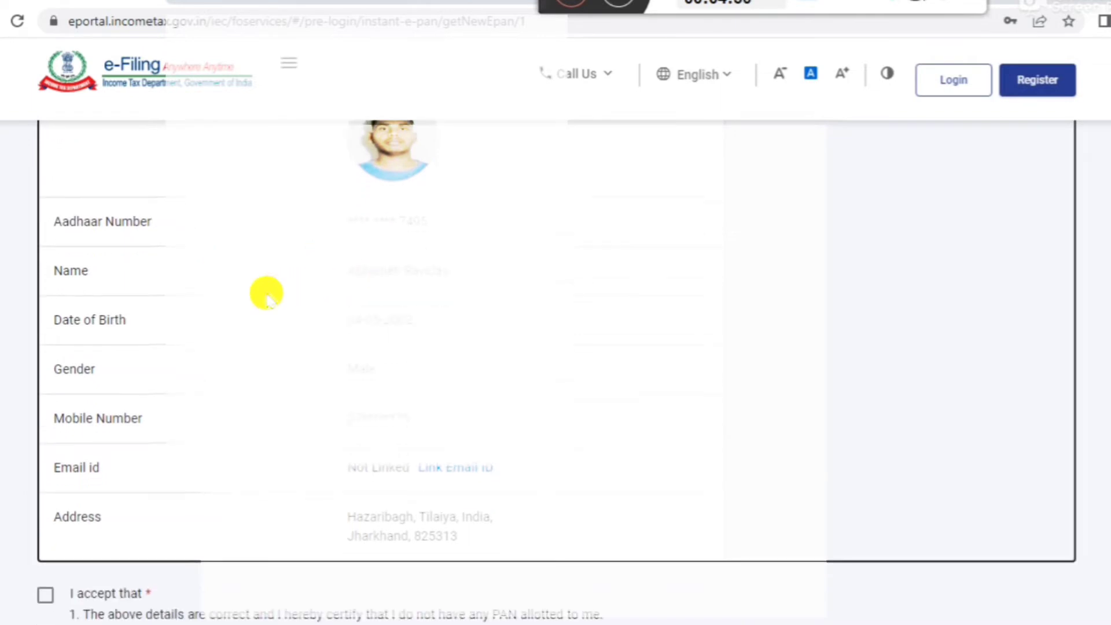
scroll(339, 305, "down", 1)
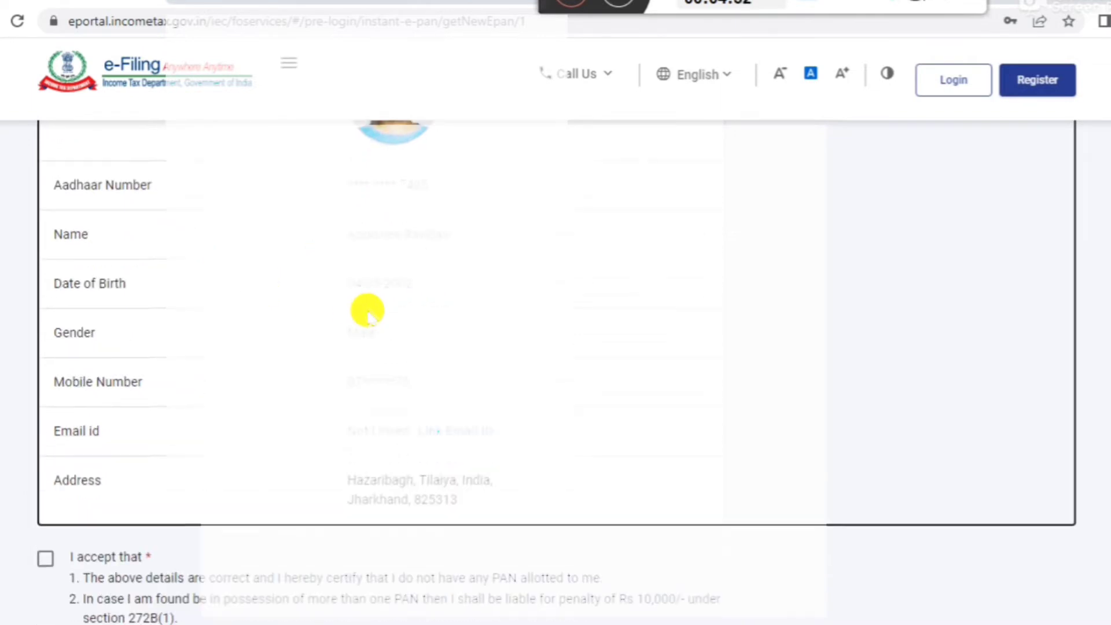
scroll(307, 319, "down", 1)
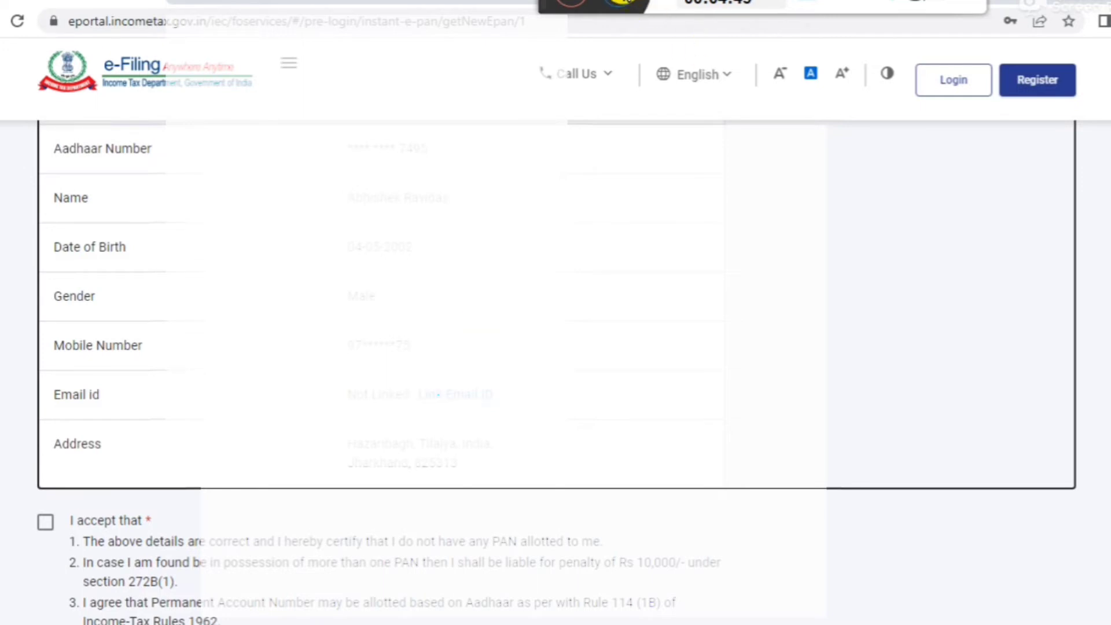
left_click(620, 2)
scroll(19, 342, "down", 3)
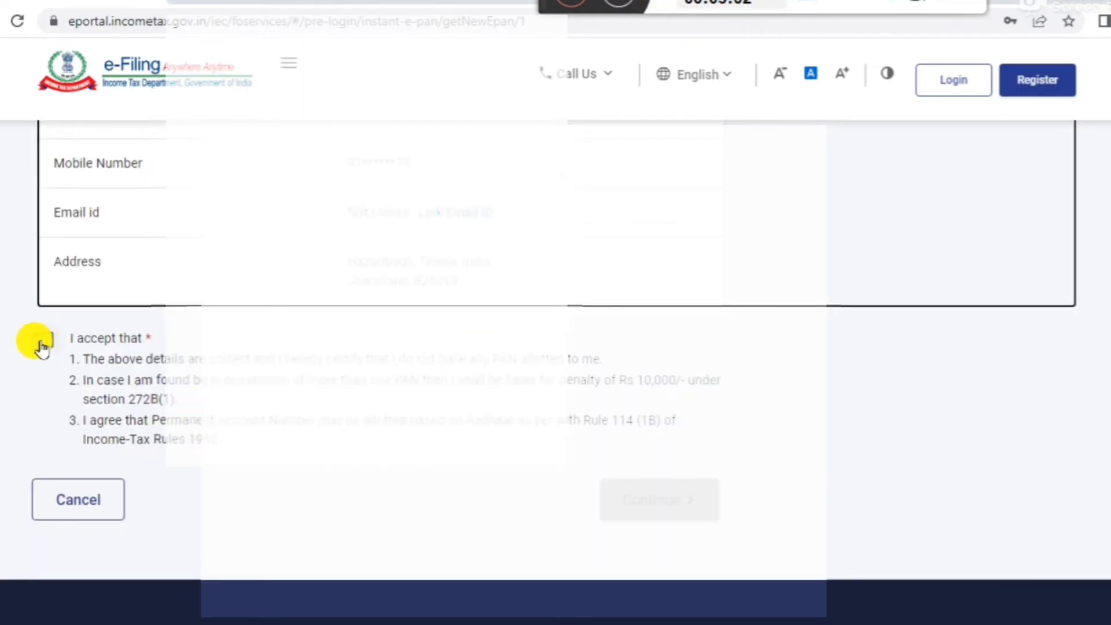
left_click(45, 348)
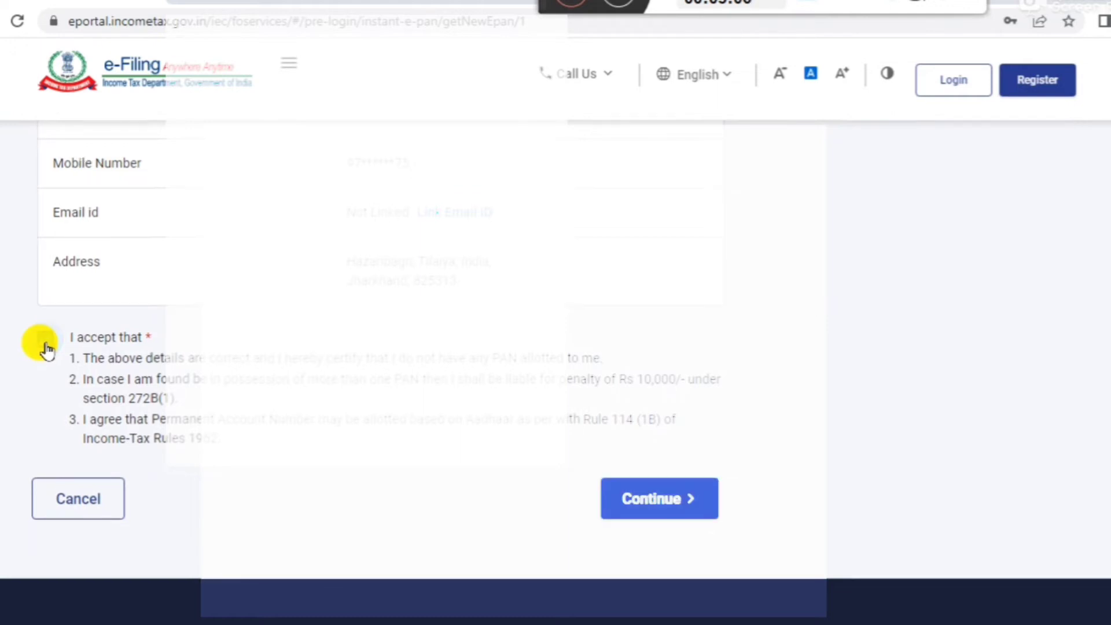
left_click(648, 499)
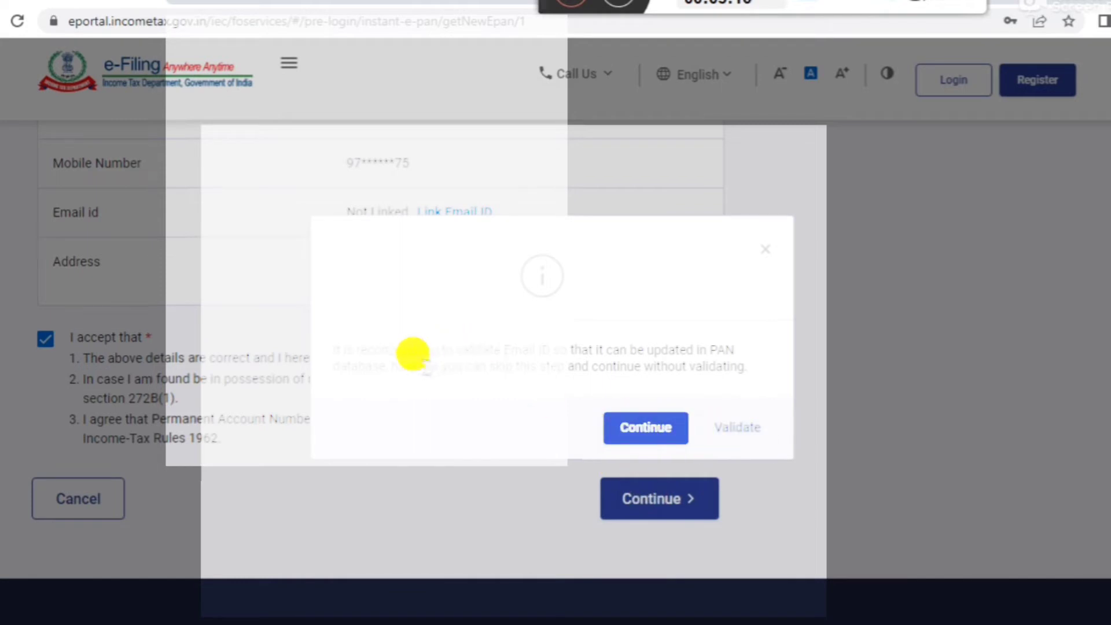
Continue without validating the email ID to submit the e-PAN request
left_click(639, 428)
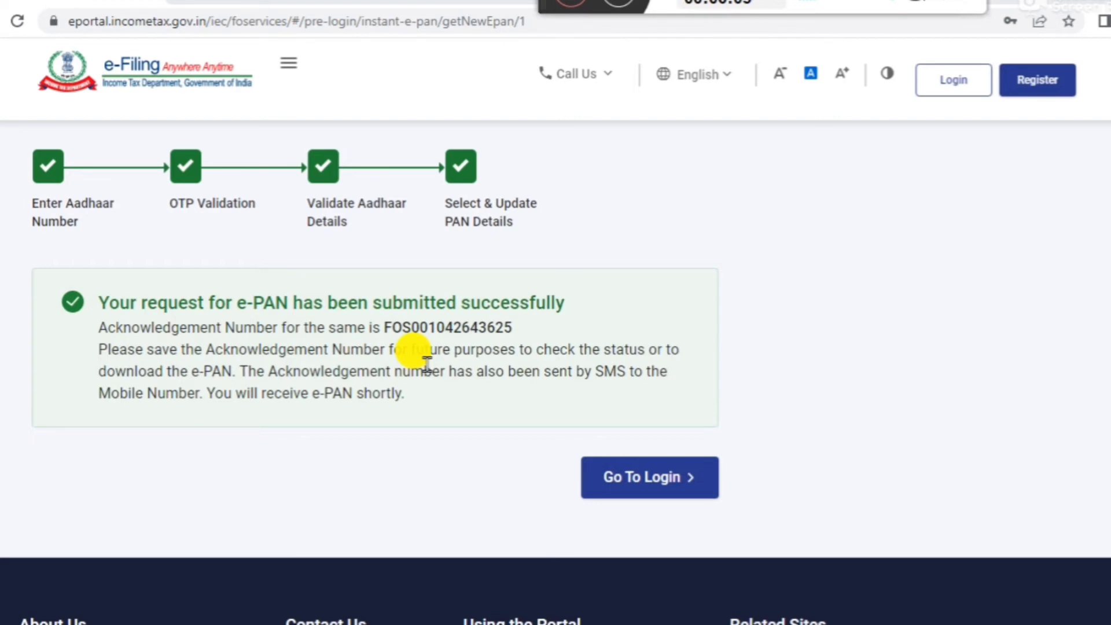
Check the e-PAN status via Check Status/Download PAN using the Aadhaar number and OTP
left_click(666, 478)
left_click(674, 473)
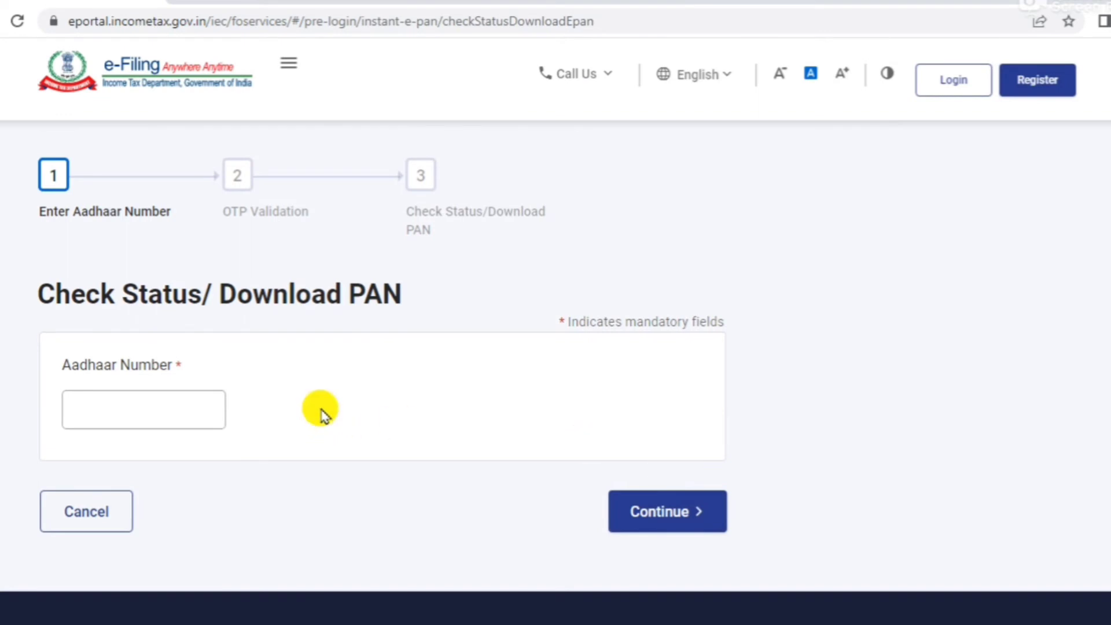
scroll(322, 413, "down", 2)
scroll(322, 412, "up", 1)
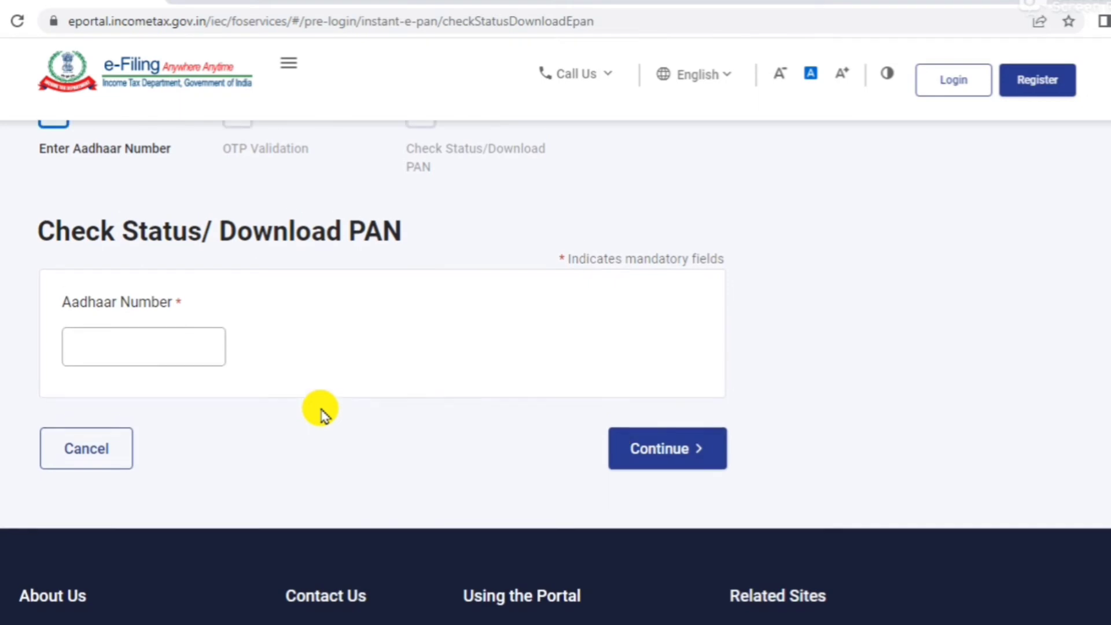
left_click(109, 371)
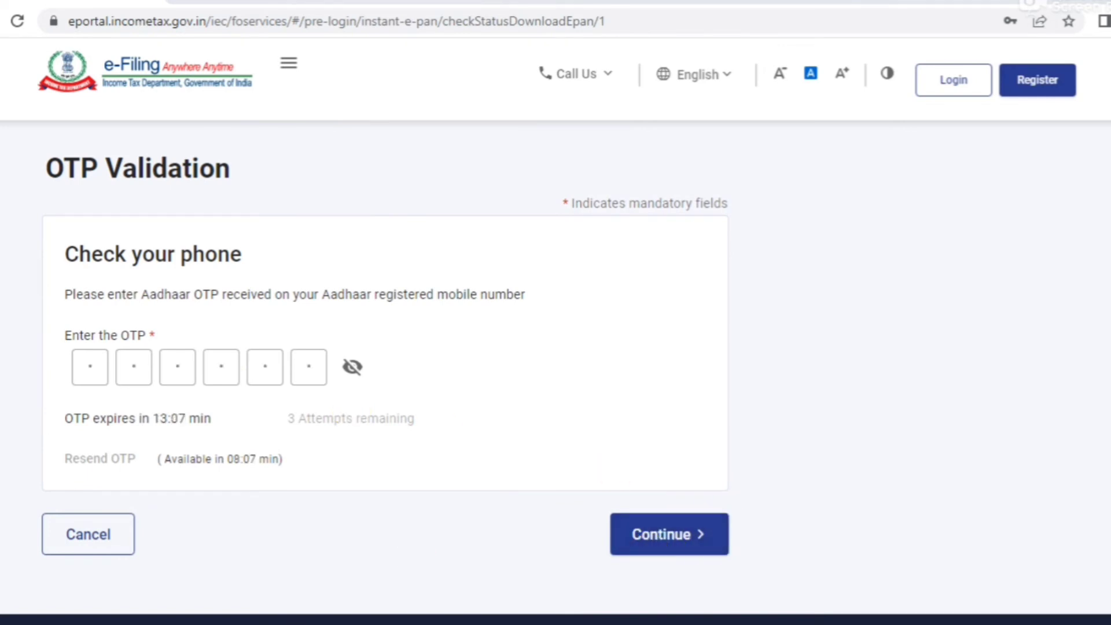
left_click(660, 539)
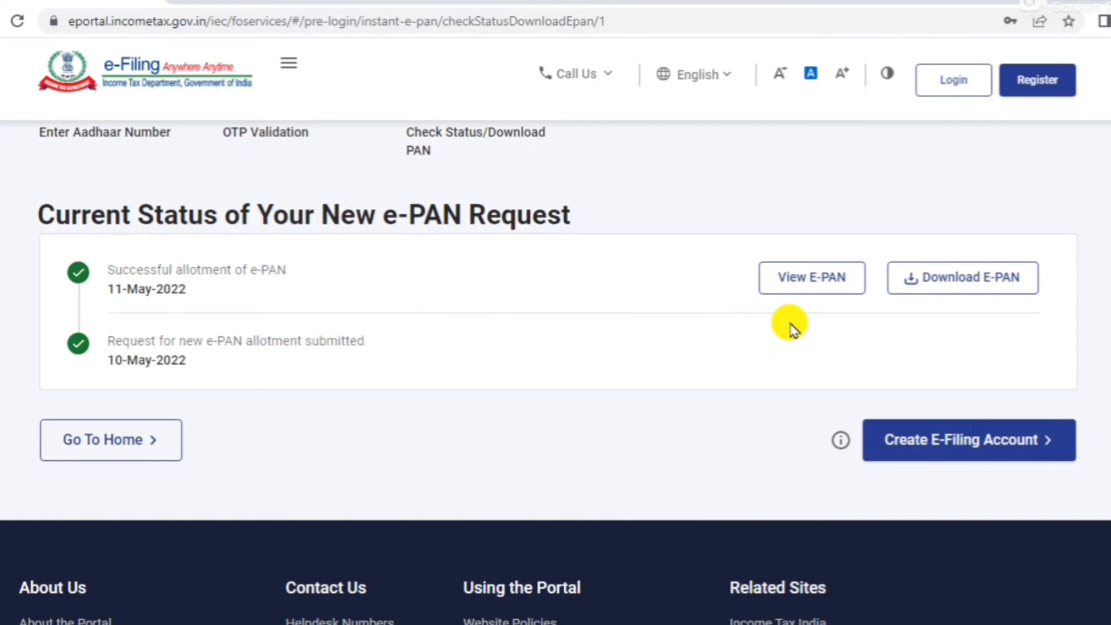
Open View E-PAN from the Current Status page
left_click(813, 284)
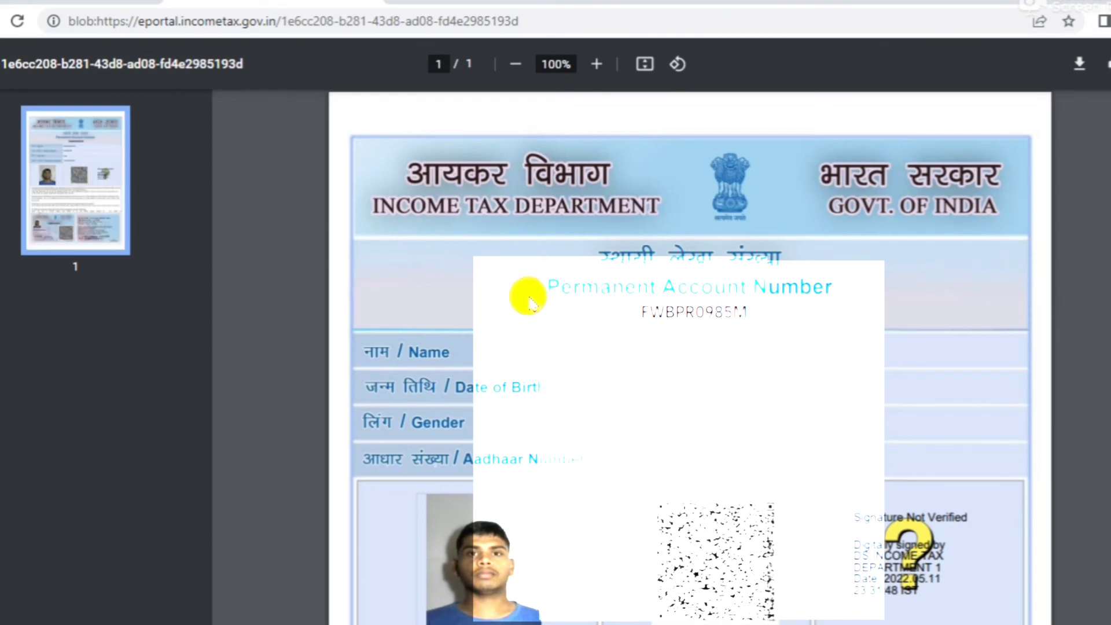
Scroll through the e-PAN card PDF to inspect it
scroll(531, 301, "down", 4)
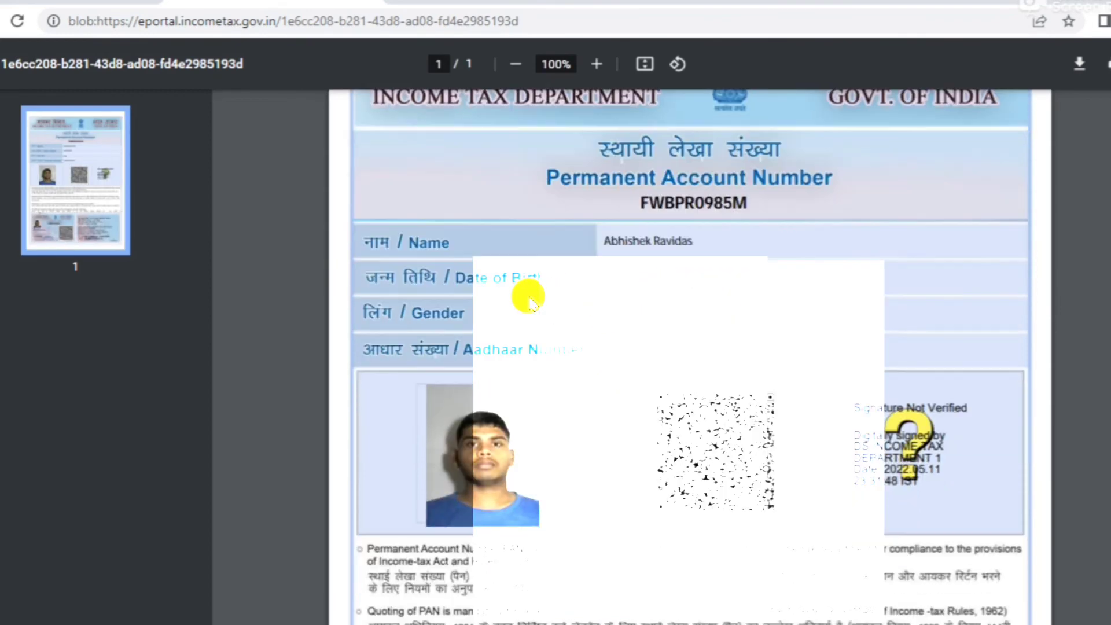
scroll(531, 301, "down", 3)
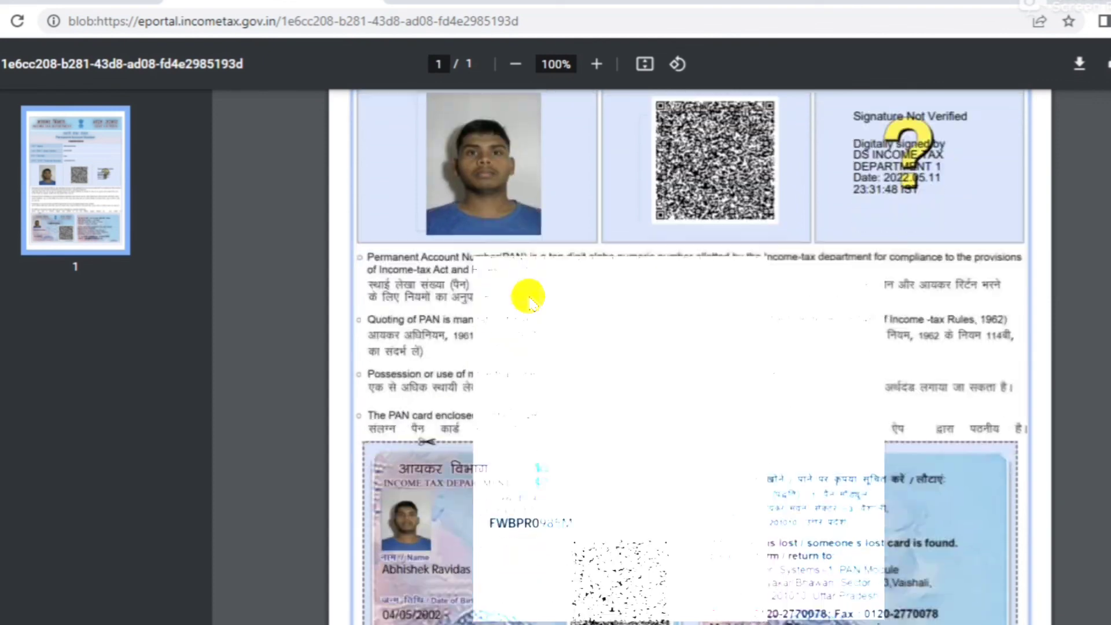
scroll(531, 302, "up", 7)
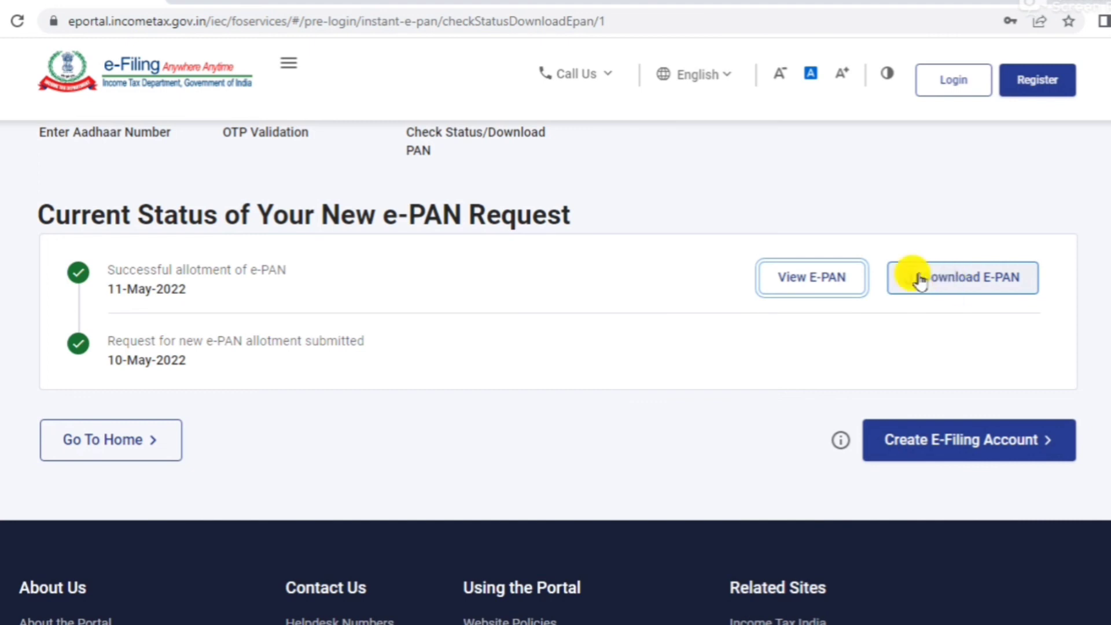
Download the e-PAN as a PDF and open the downloaded file from the download bar
left_click(955, 289)
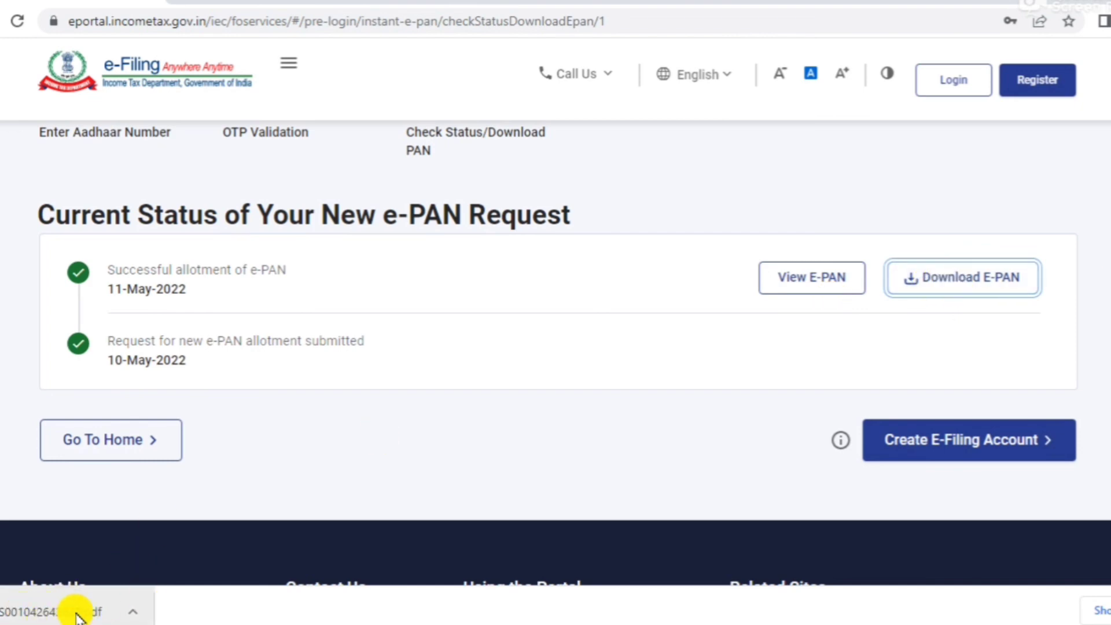
left_click(35, 615)
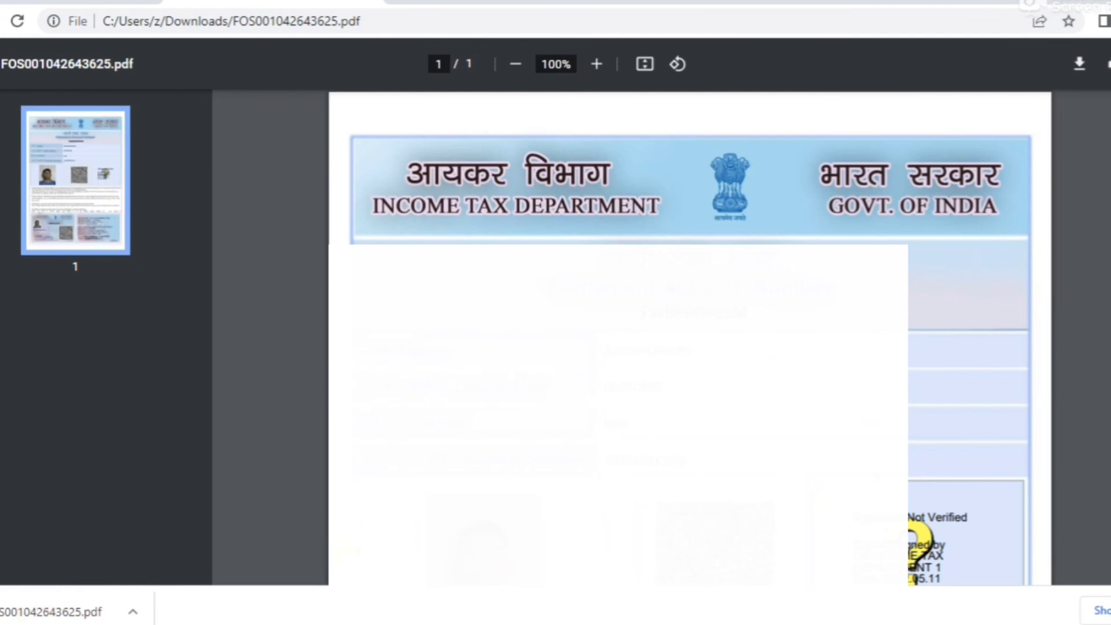
Scroll through the single-page e-PAN card headed Permanent Account Number
scroll(305, 426, "down", 2)
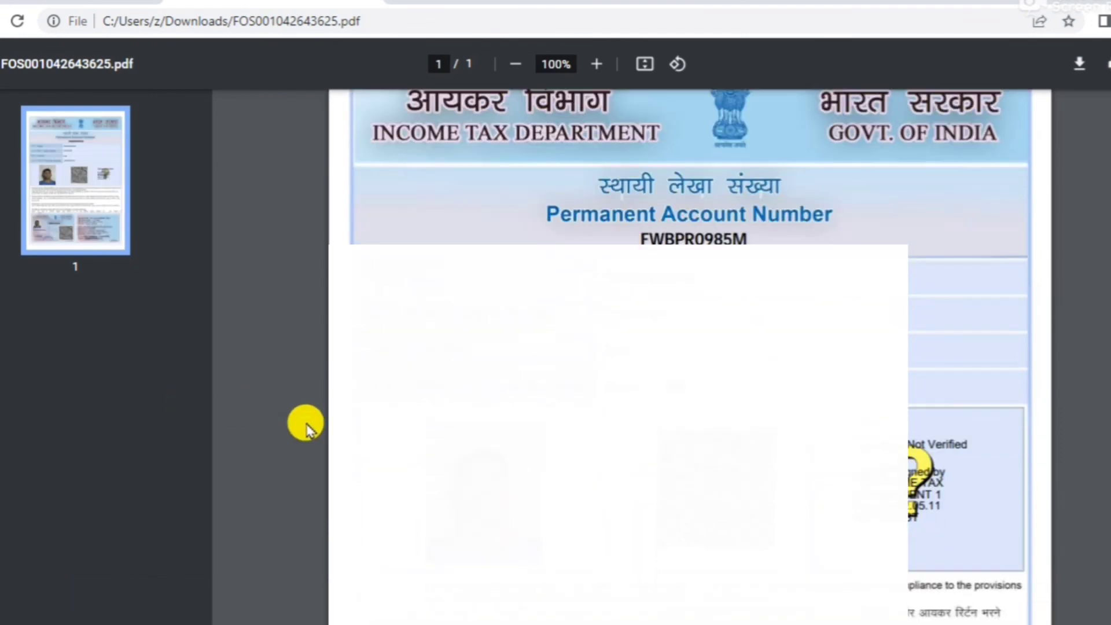
scroll(305, 425, "up", 1)
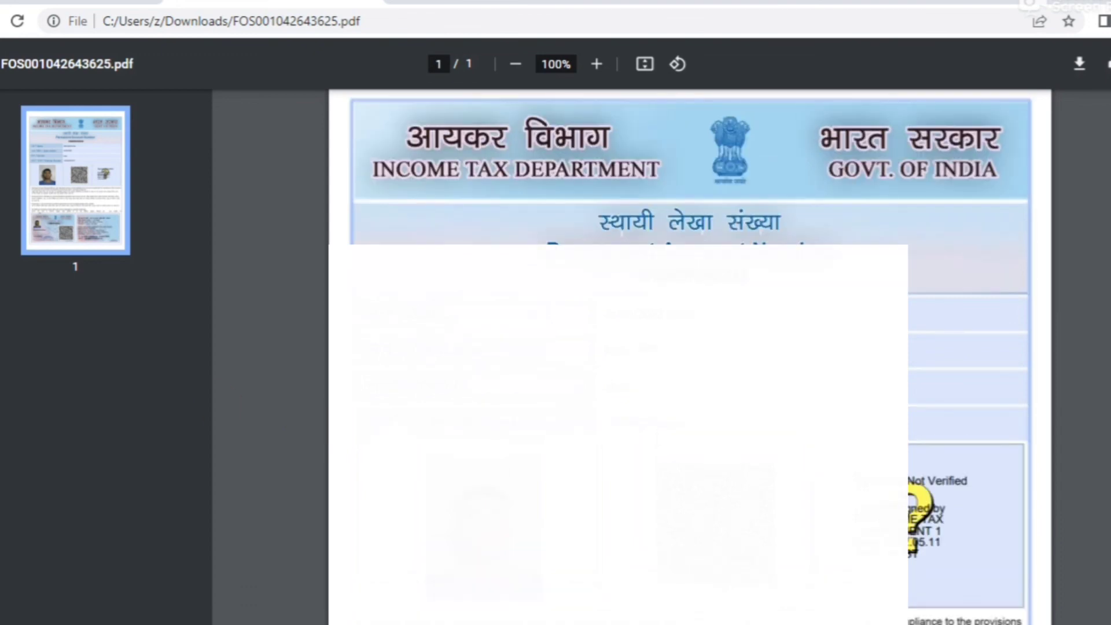